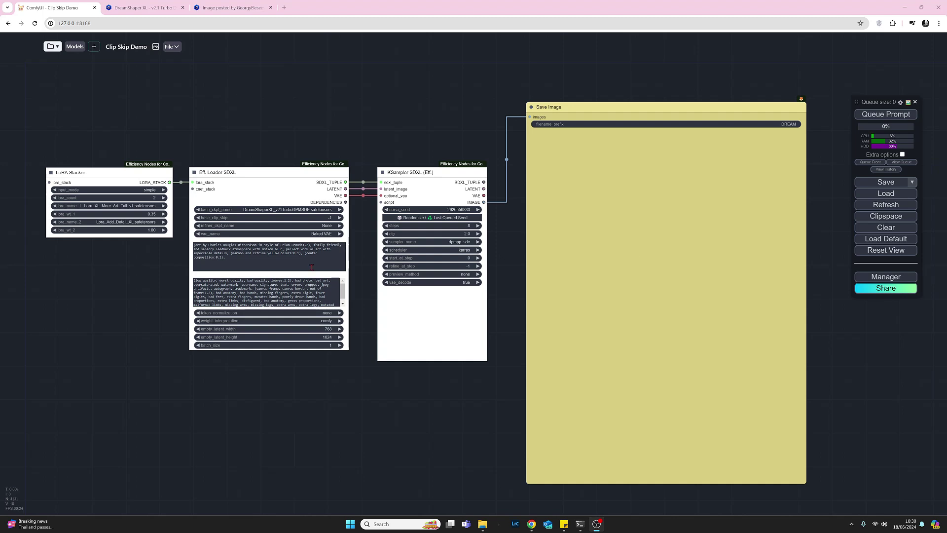
Search the Manager's custom node list for Efficiency Nodes, confirm it shows Uninstall, then clear and close the list.
click(883, 279)
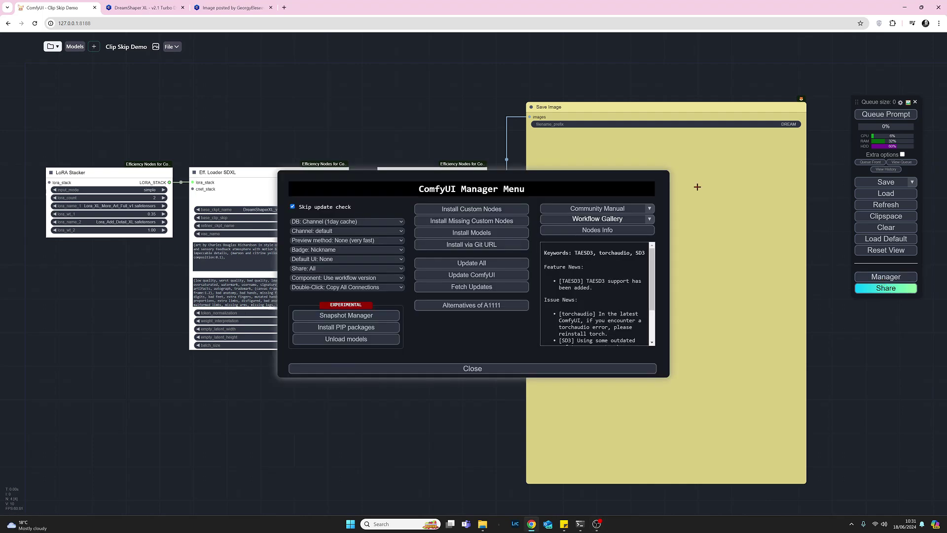
click(432, 216)
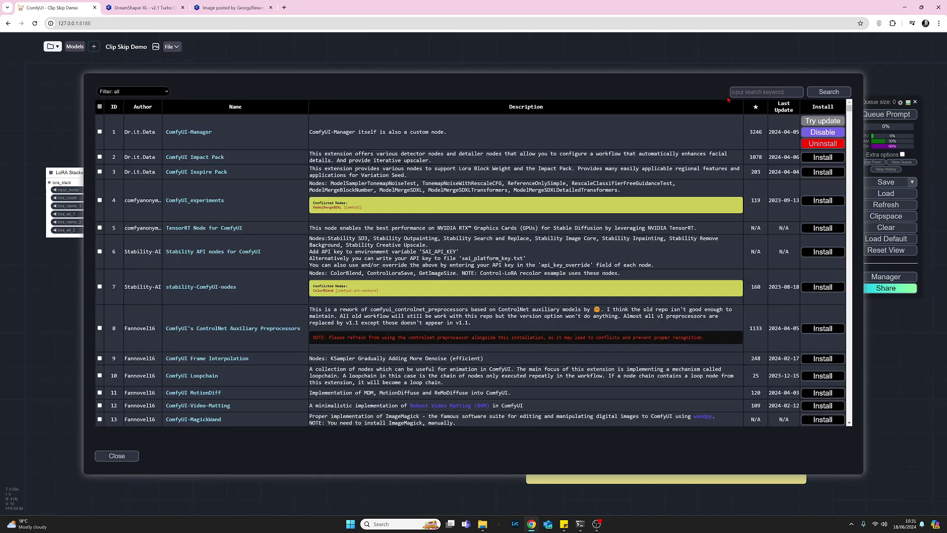
click(743, 91)
text(effi)
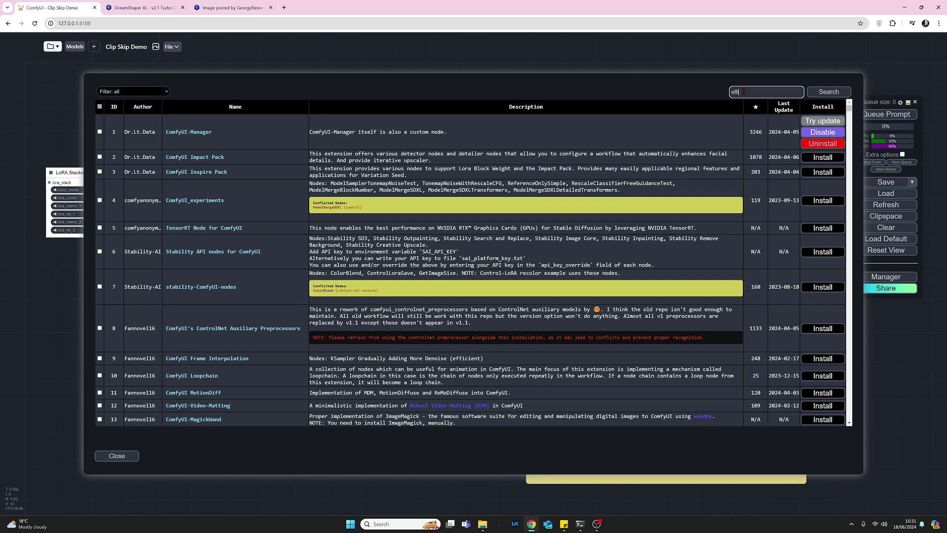
key(Return)
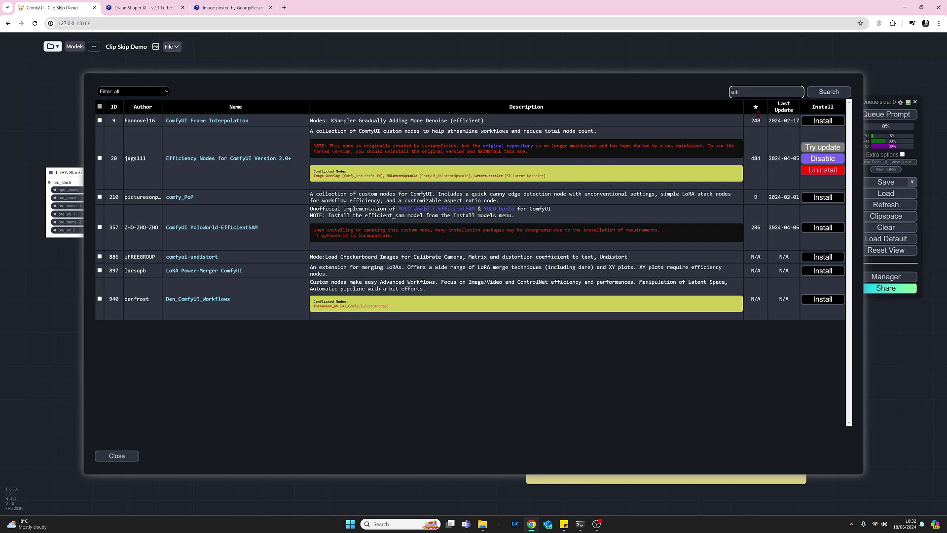
key(BackSpace)
key(BackSpace)
key(BackSpace)
key(BackSpace)
key(Return)
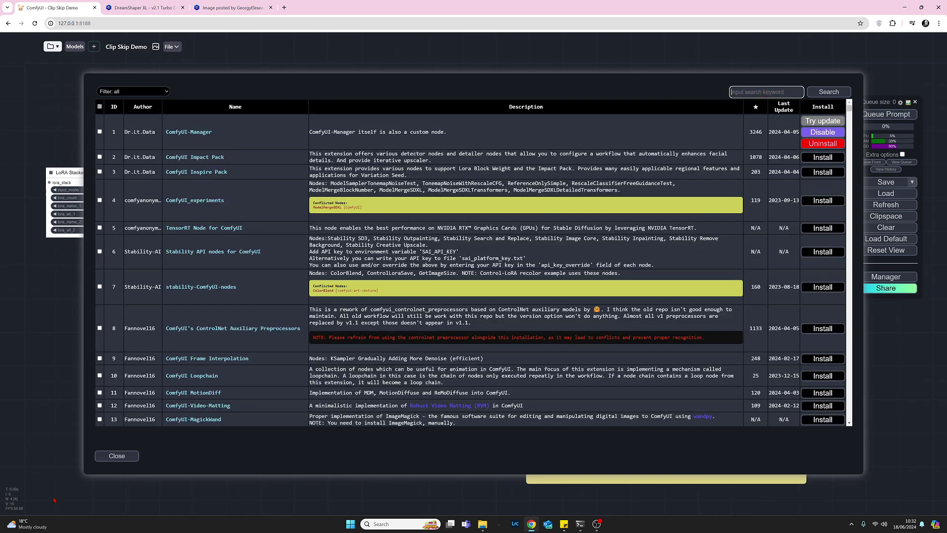
click(117, 456)
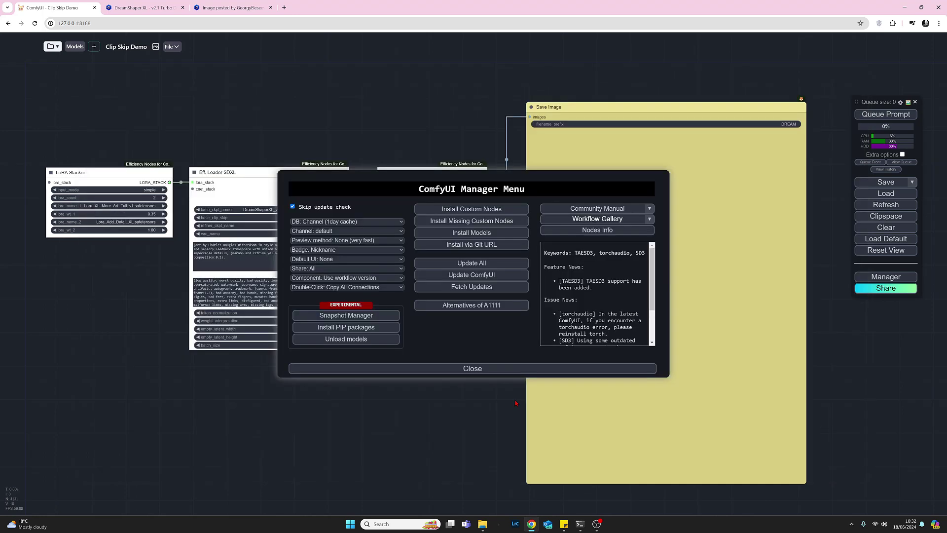
click(479, 373)
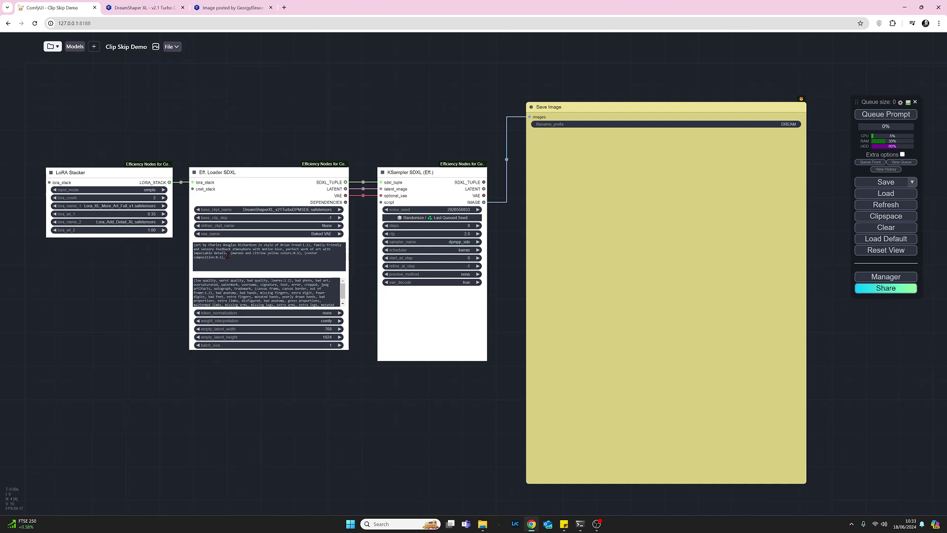
click(232, 12)
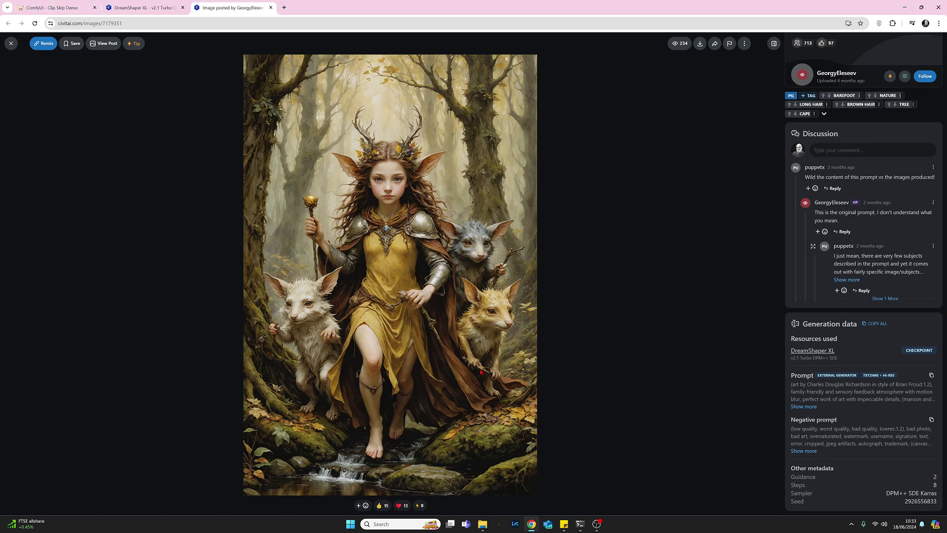
click(54, 9)
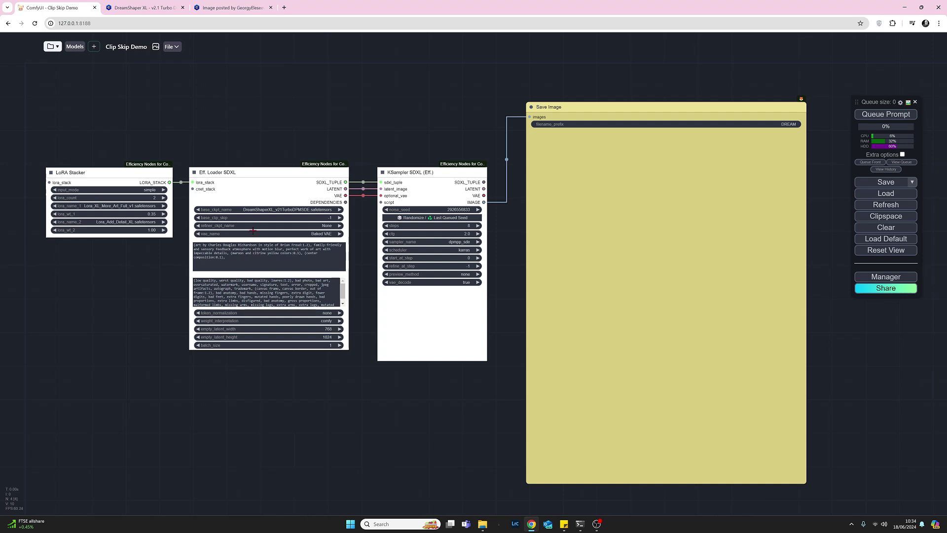
Set base_clip_skip to -30 and queue the prompt, hitting the minimum -24 validation error.
click(335, 218)
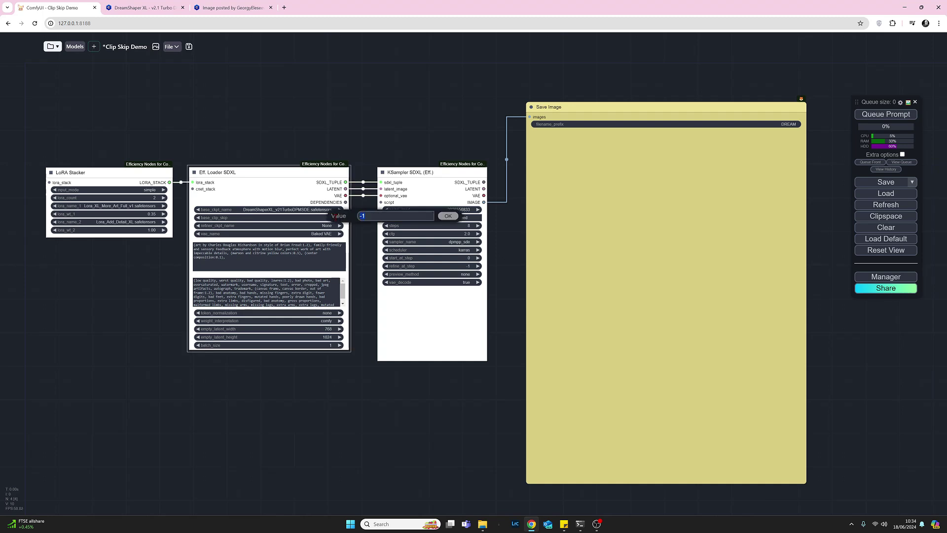
text(-30)
key(Return)
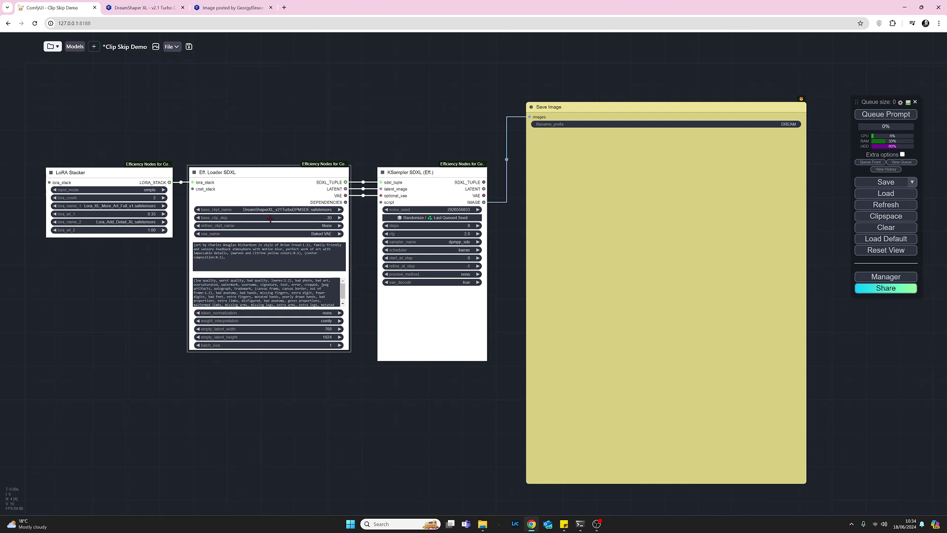
click(861, 116)
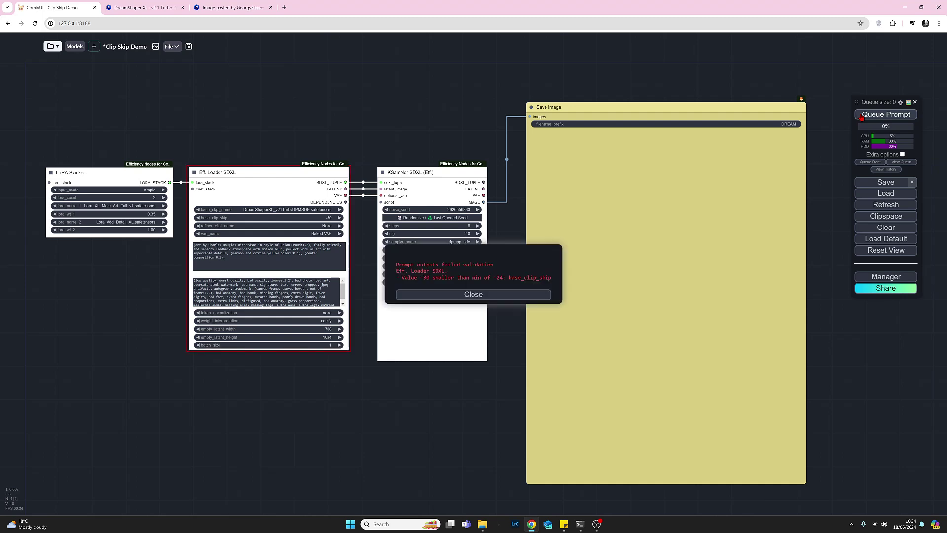
Dismiss the validation error, reset base_clip_skip to -1, and check the Civitai reference settings.
click(473, 297)
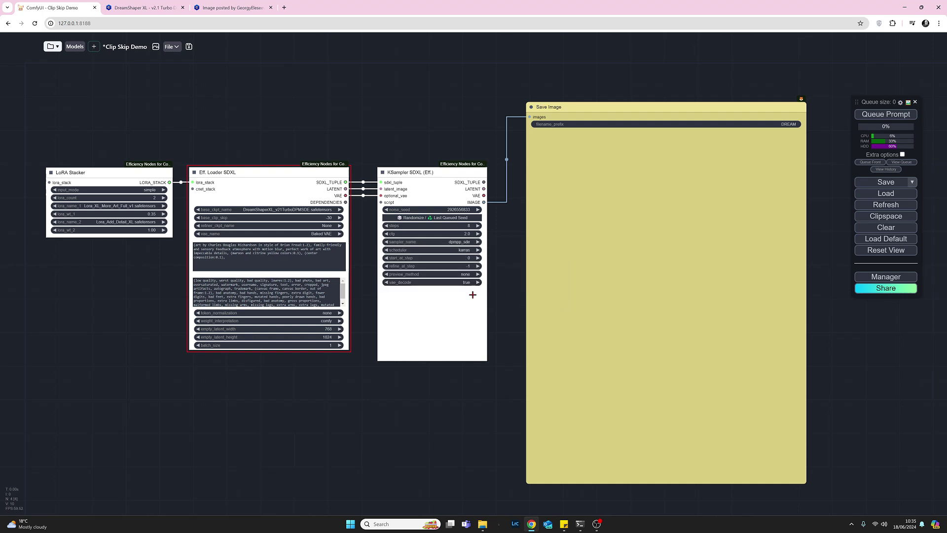
click(330, 219)
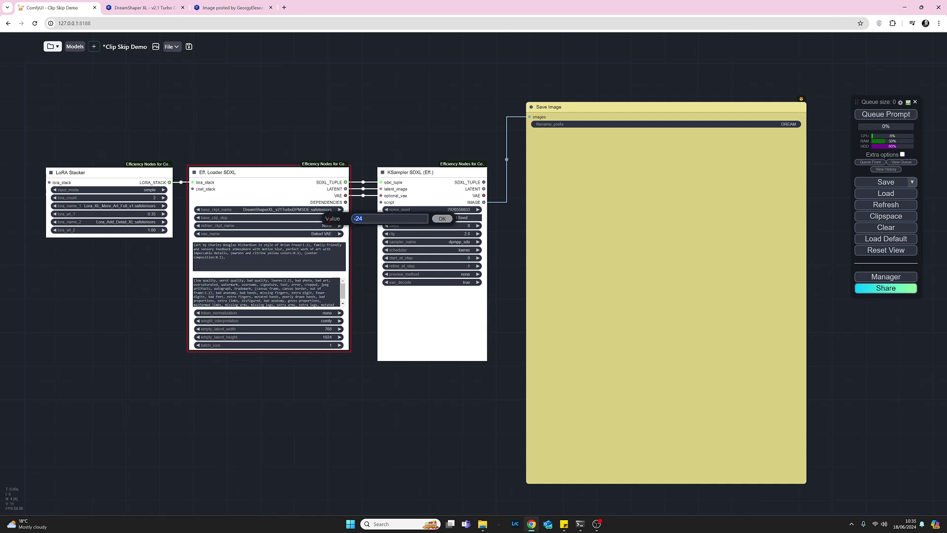
text(-1)
key(Return)
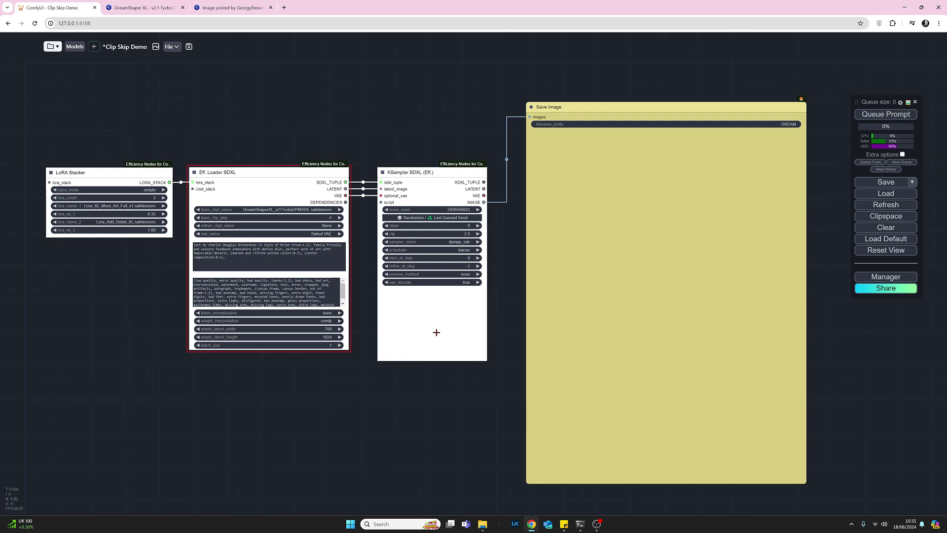
click(257, 8)
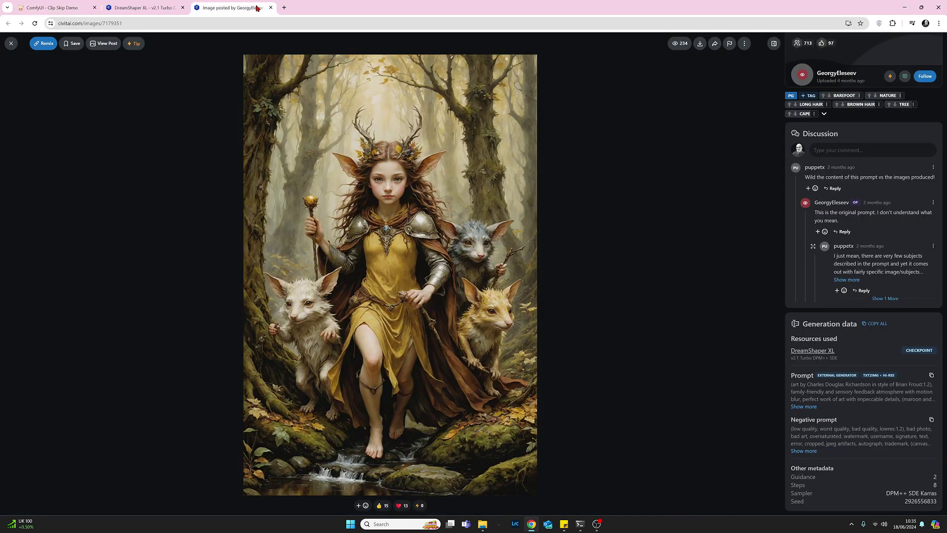
click(50, 7)
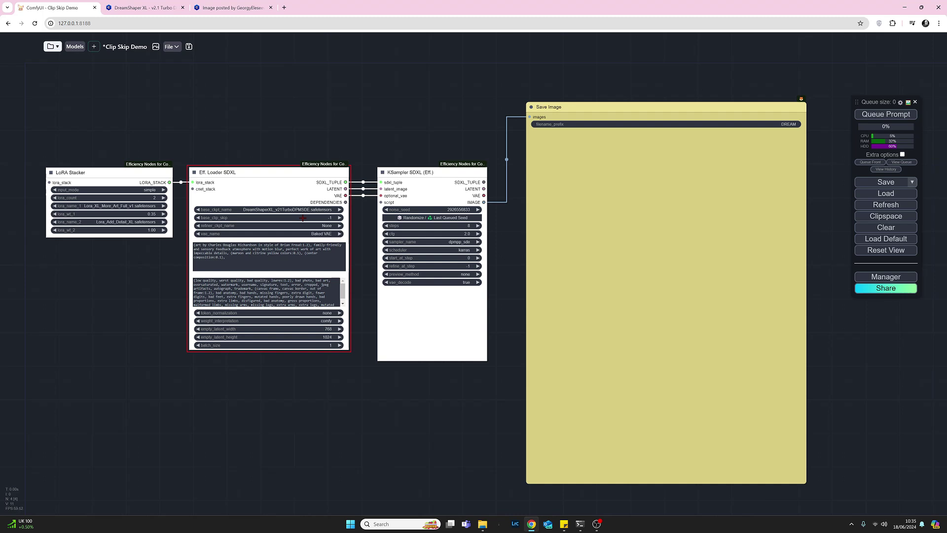
Queue the workflow so KSampler SDXL generates the fairy image at CLIP skip -1.
click(863, 117)
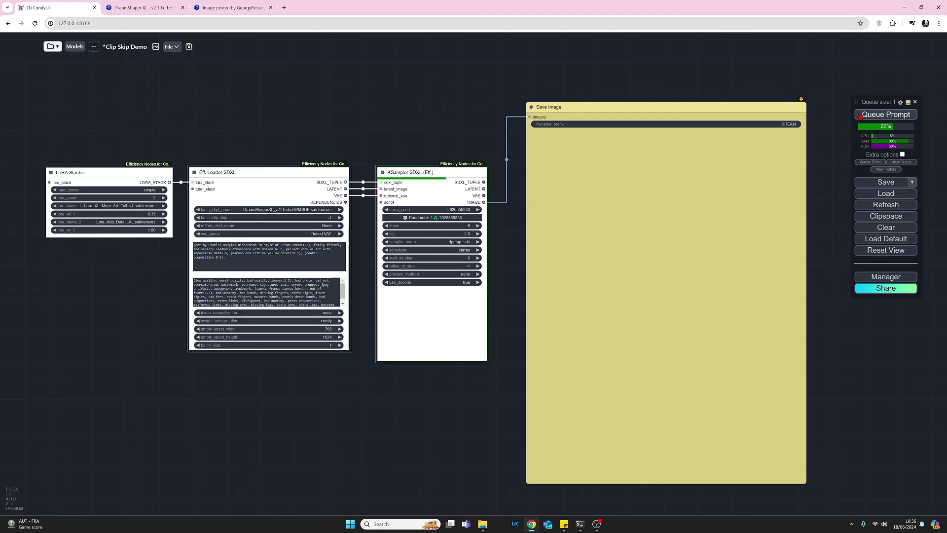
click(232, 8)
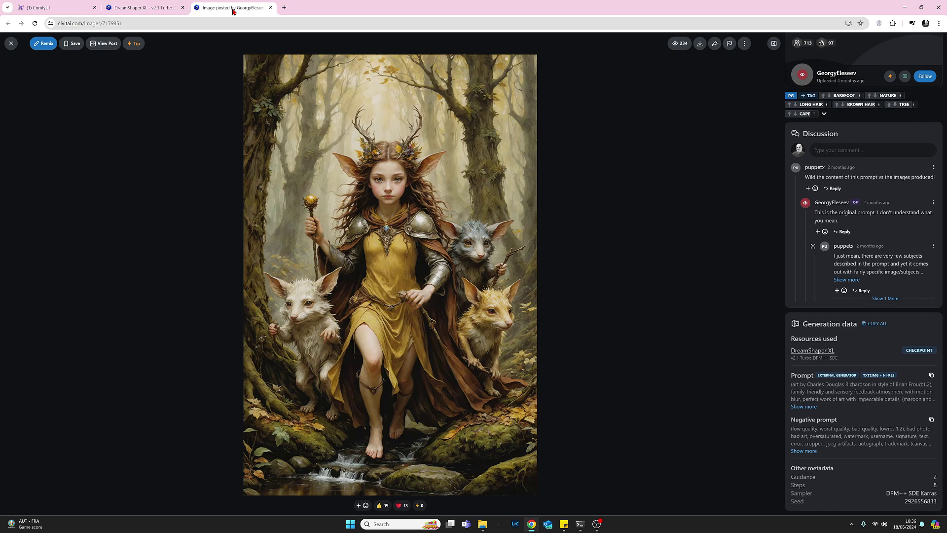
click(73, 8)
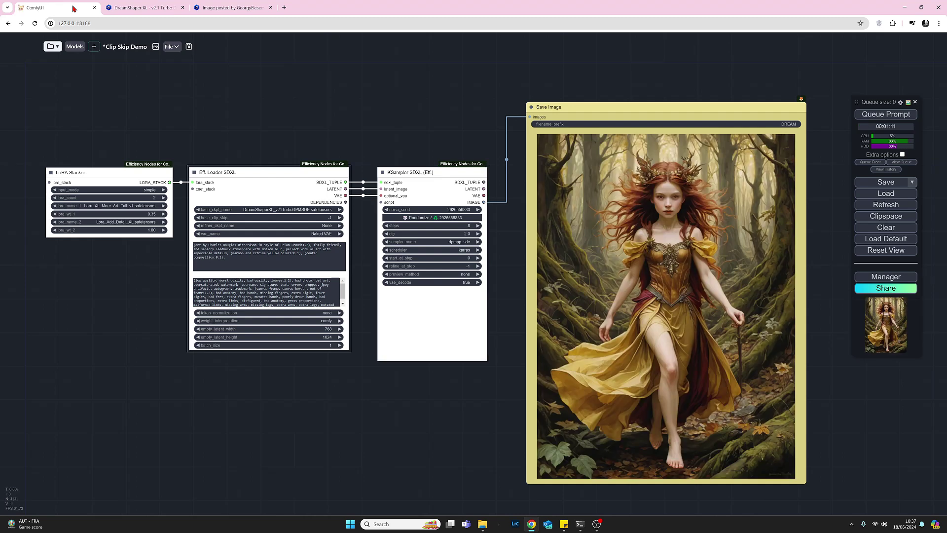
click(248, 10)
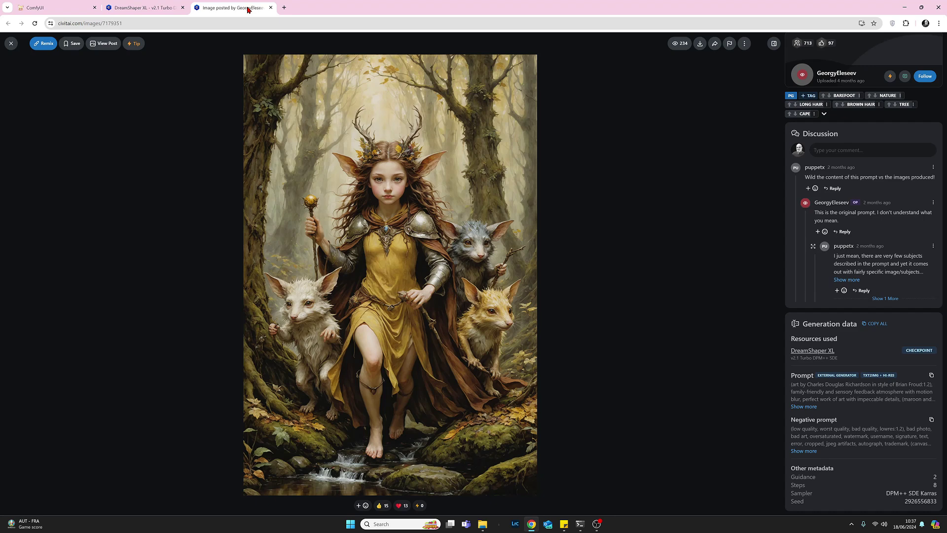
click(69, 12)
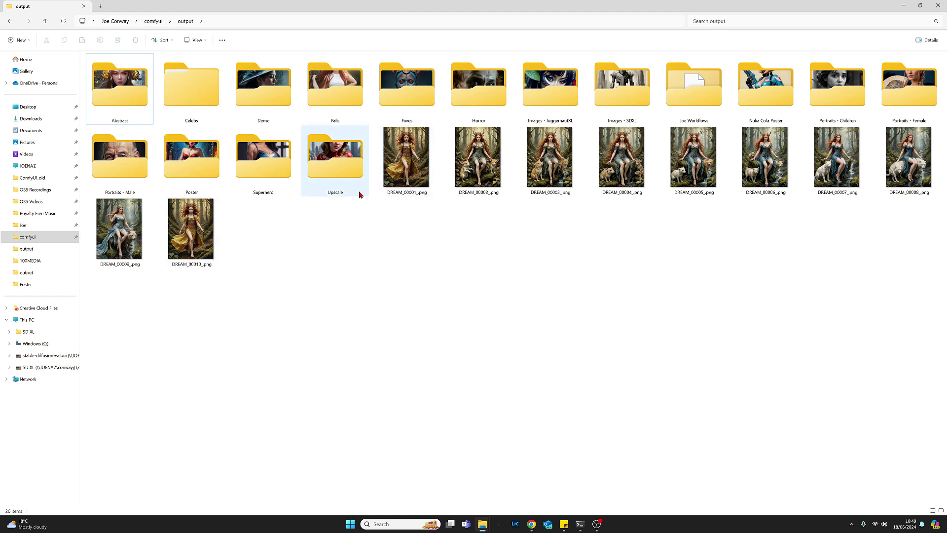
Select DREAM_00001_.png in the comfyui output folder.
mouse_move(402, 156)
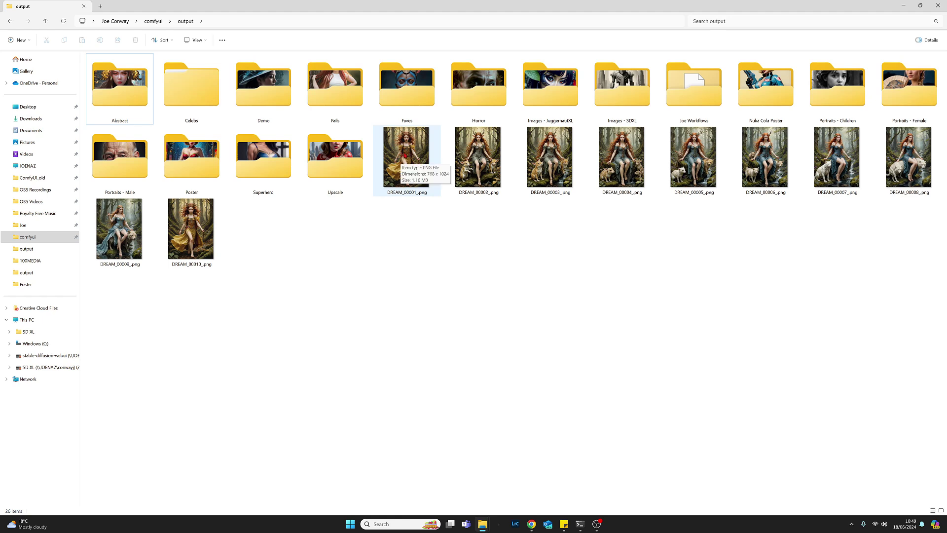
click(404, 156)
Open DREAM_00001_.png in Photos and step through the outputs to DREAM_00005_.png.
double_click(404, 156)
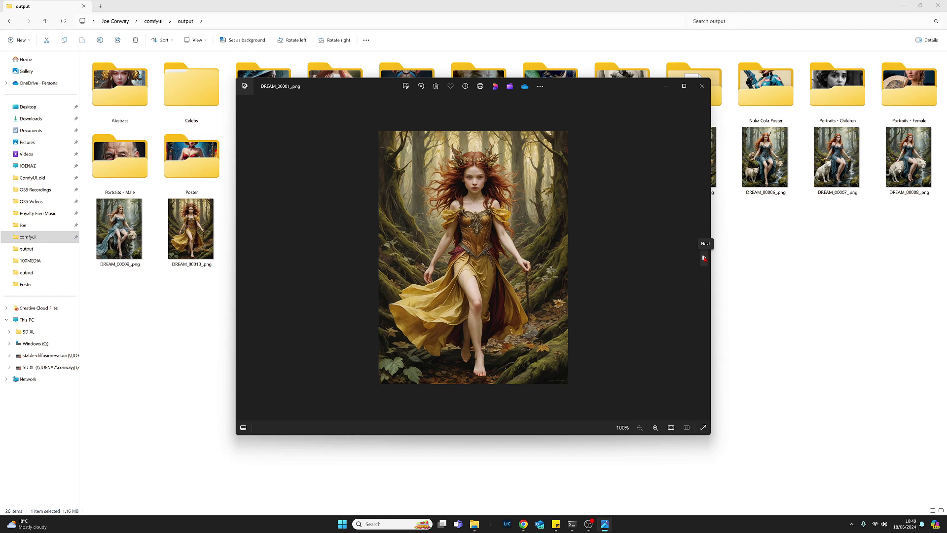
click(704, 258)
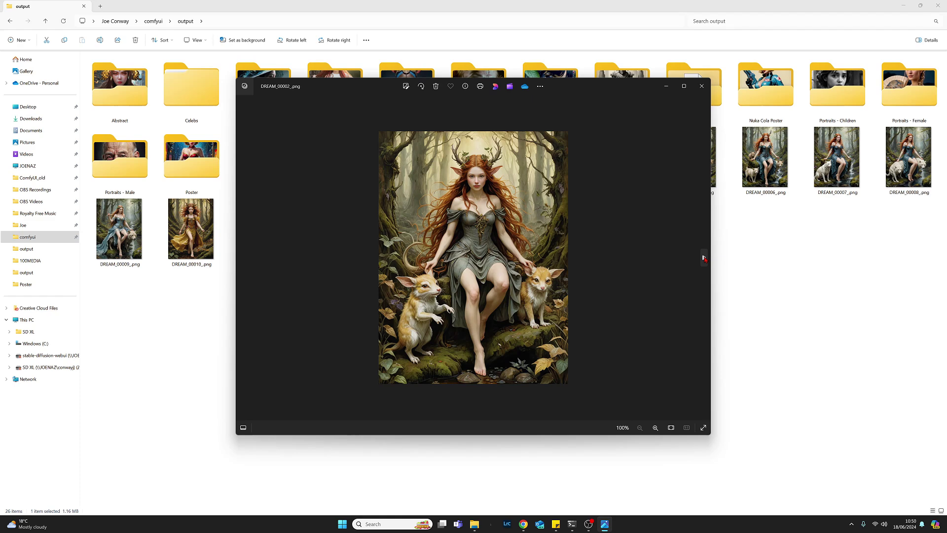
click(704, 258)
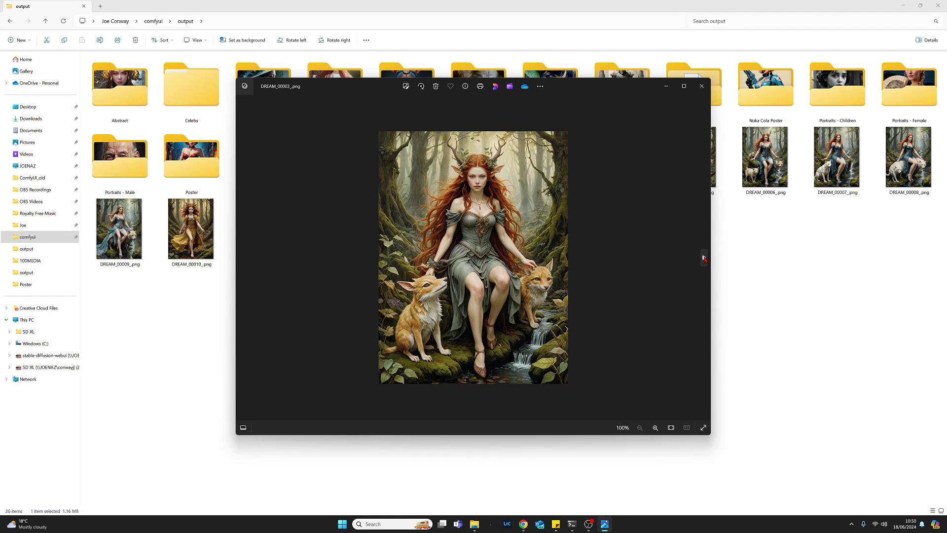
click(704, 258)
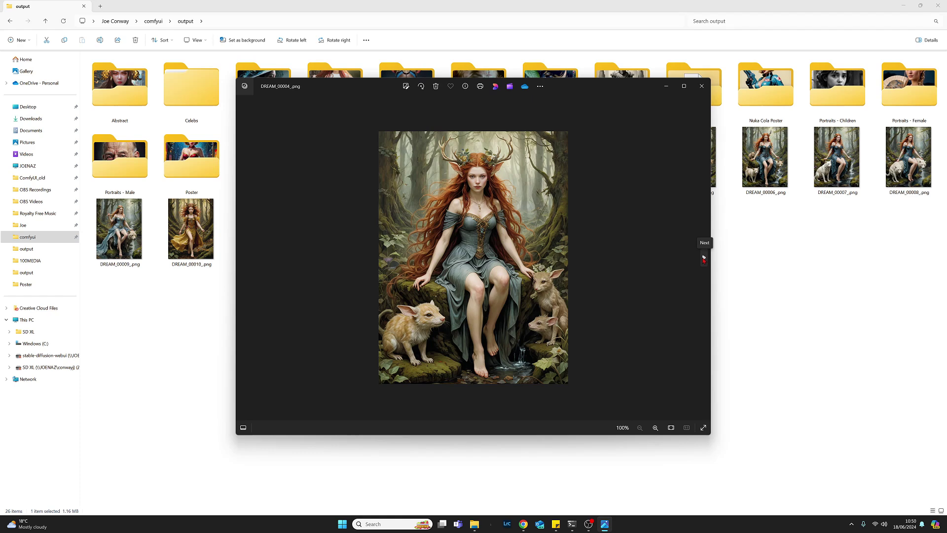
click(704, 258)
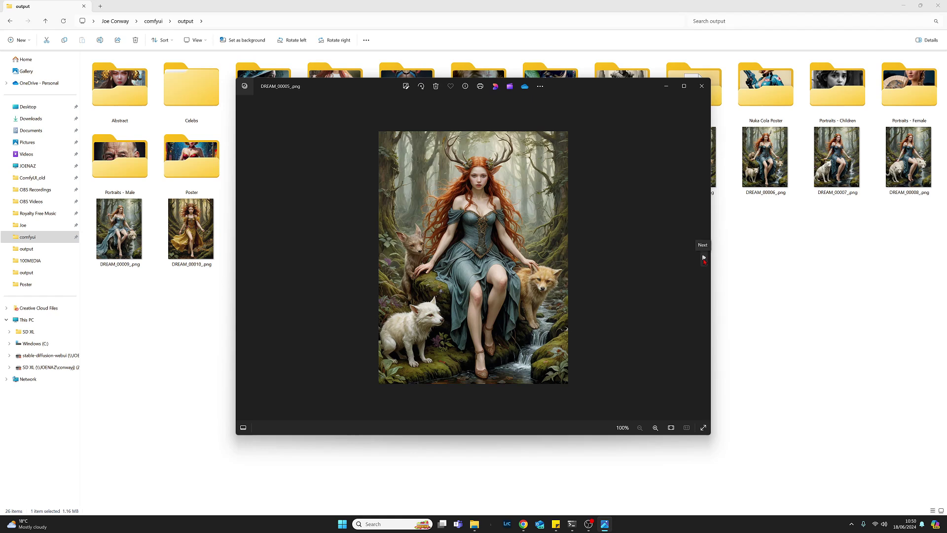
Step from DREAM_00006 through DREAM_00009, opening and dismissing the image's context menu.
click(704, 258)
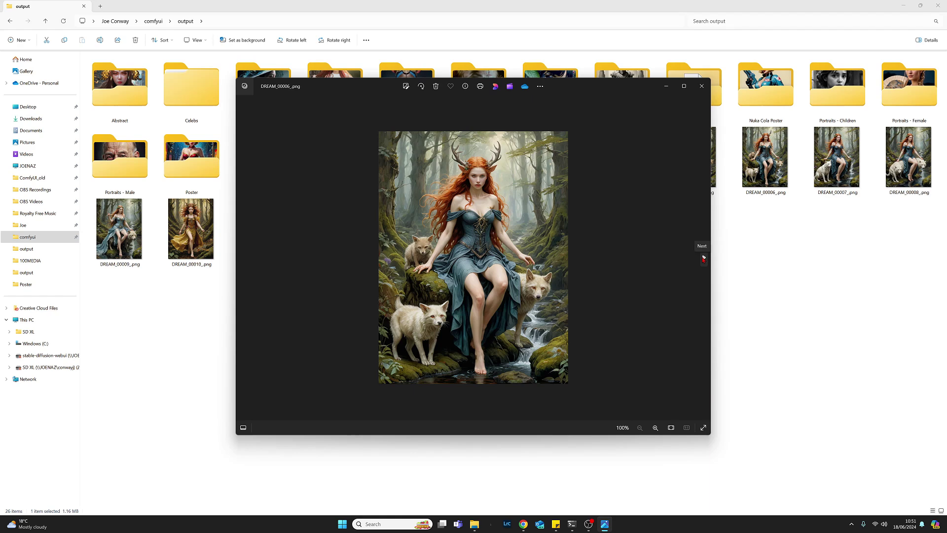
click(704, 258)
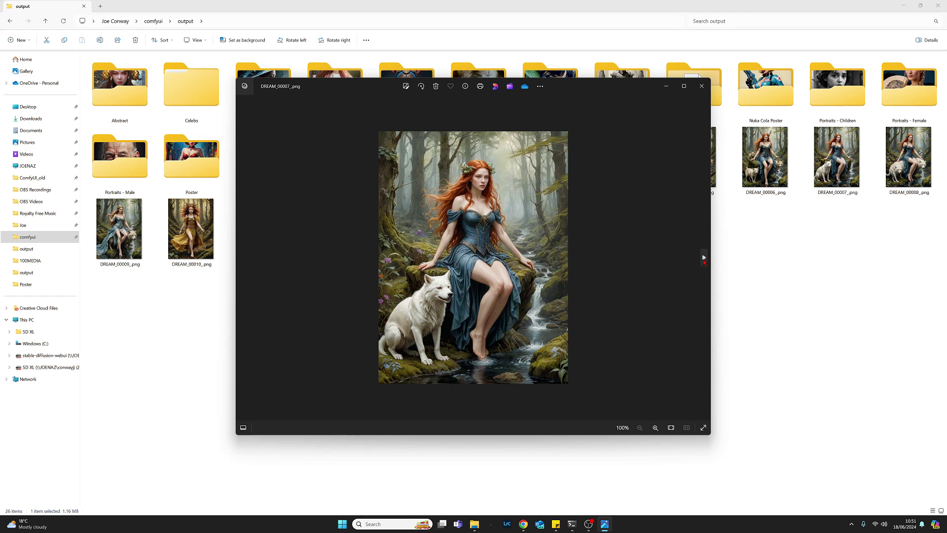
click(704, 258)
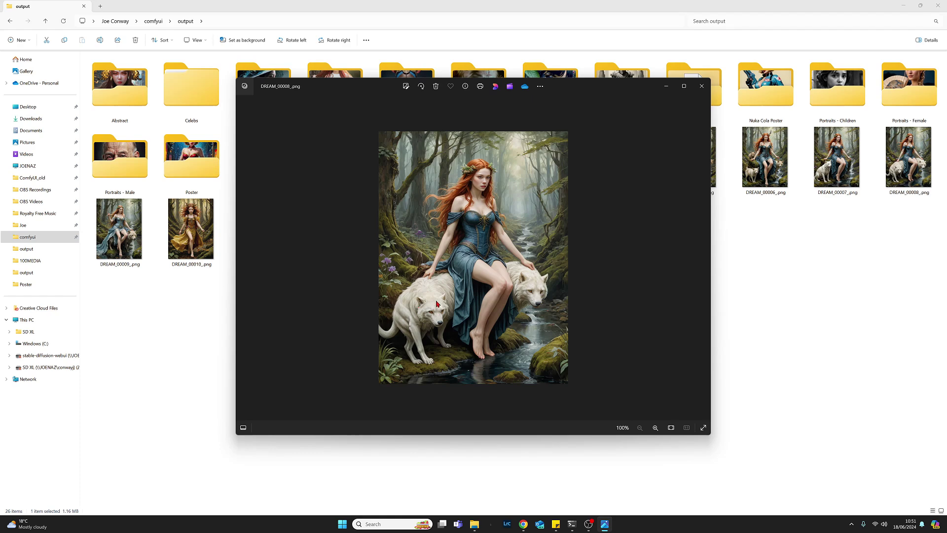
mouse_move(706, 258)
click(704, 258)
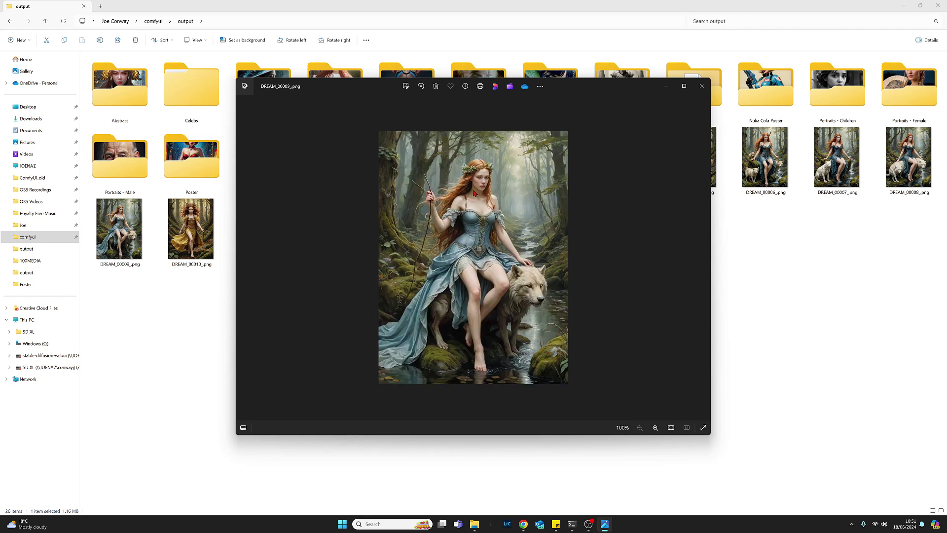
right_click(469, 255)
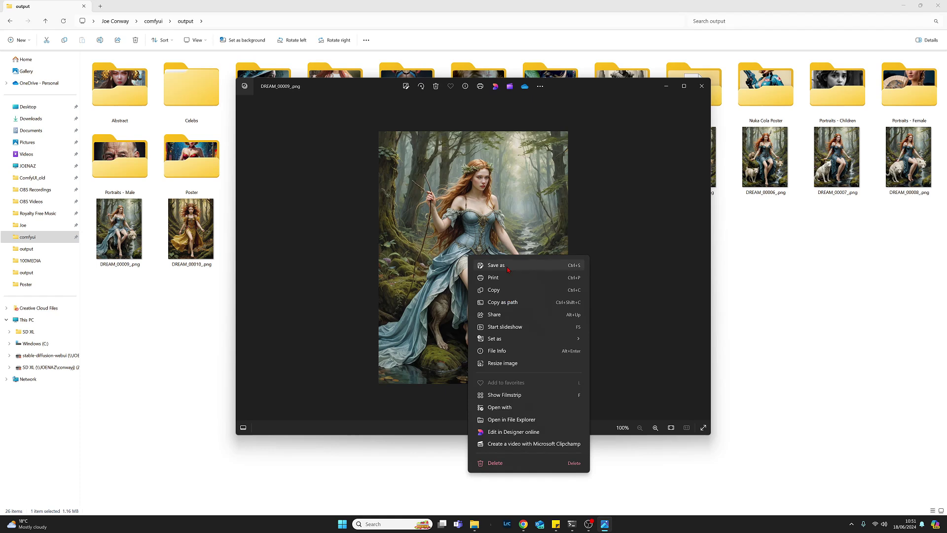
click(422, 277)
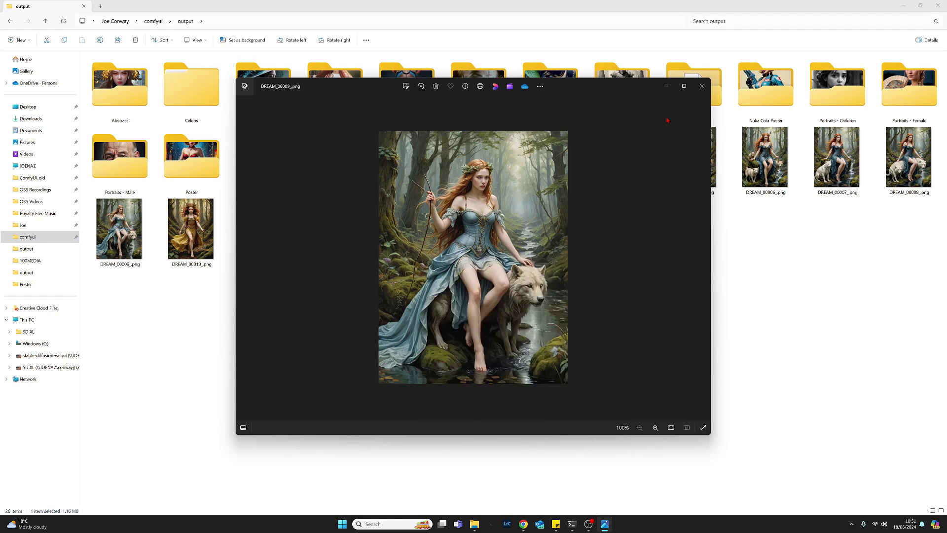
Maximize Photos, advance to DREAM_00010_.png, and close the viewer.
click(684, 86)
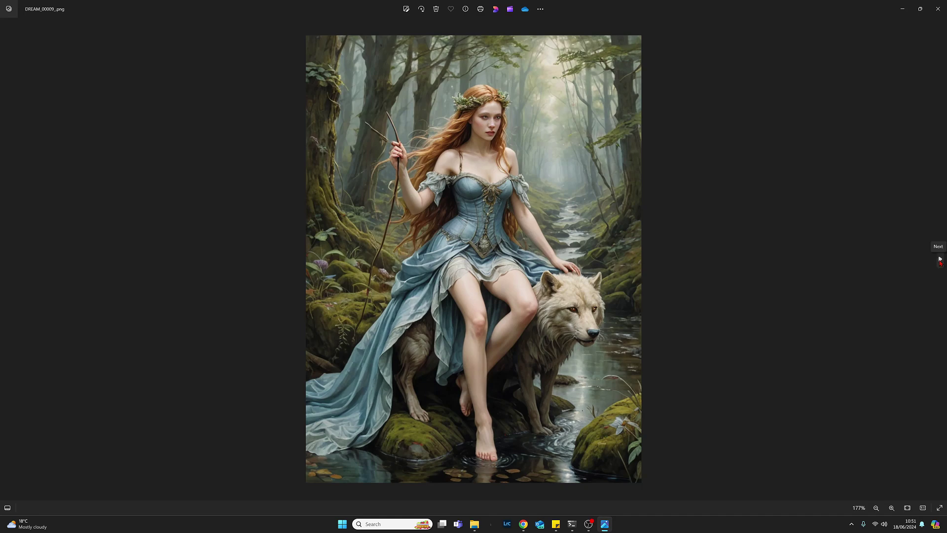
click(941, 259)
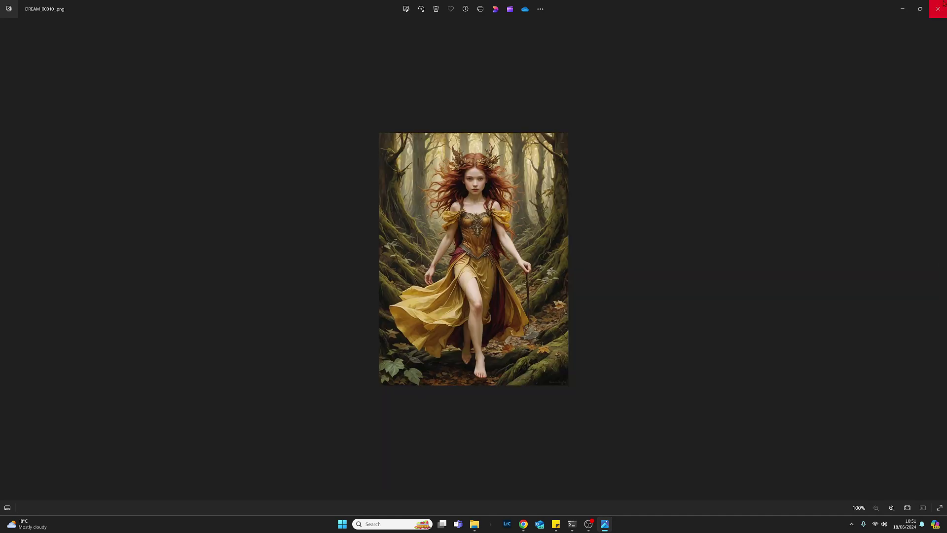
click(938, 10)
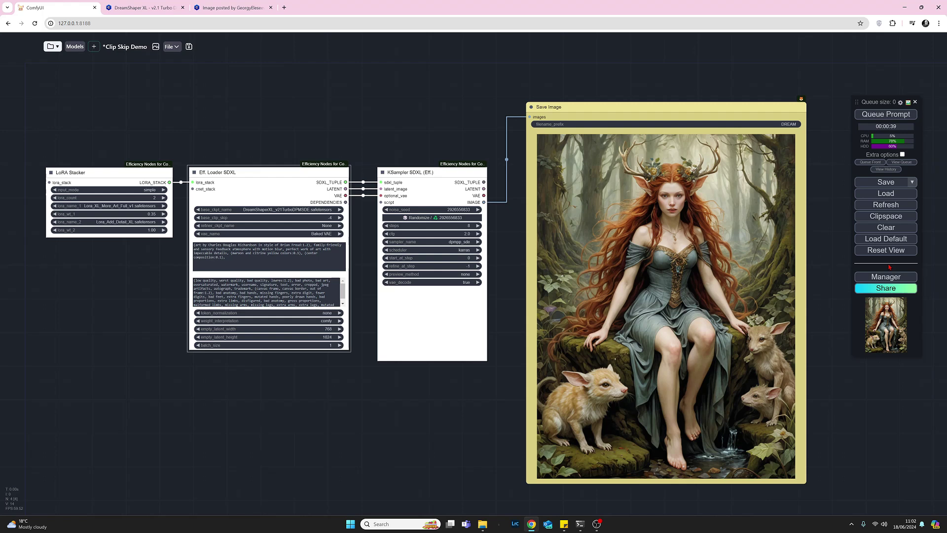
Compare against the Civitai reference image, then return to the ComfyUI workflow.
click(246, 9)
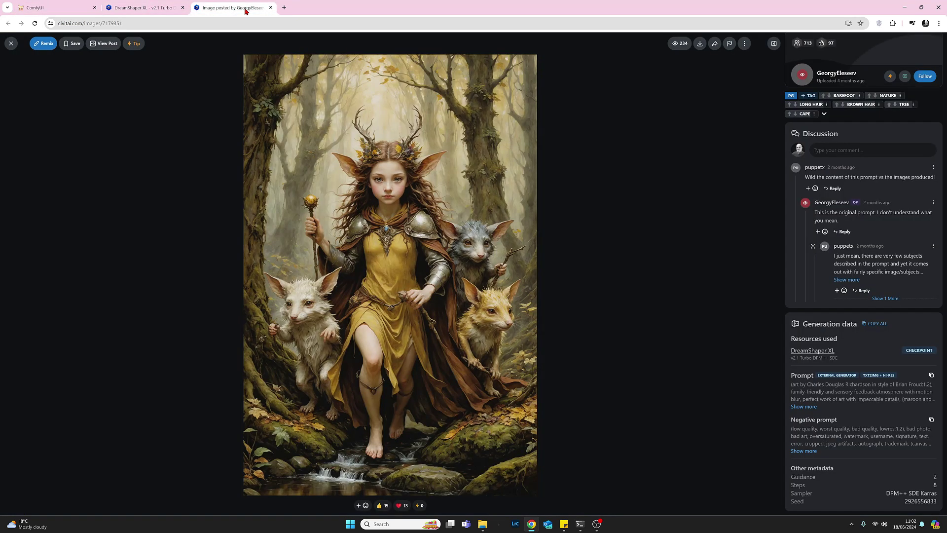
click(44, 12)
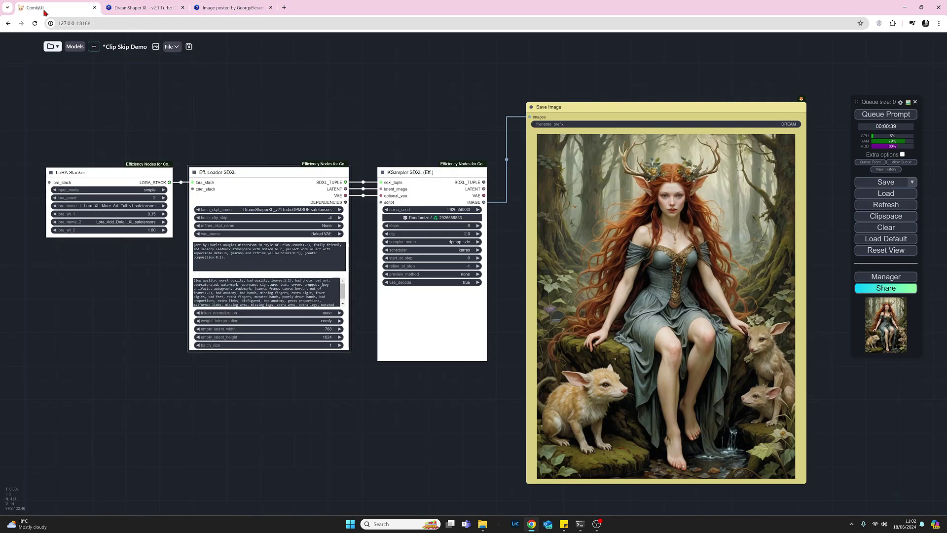